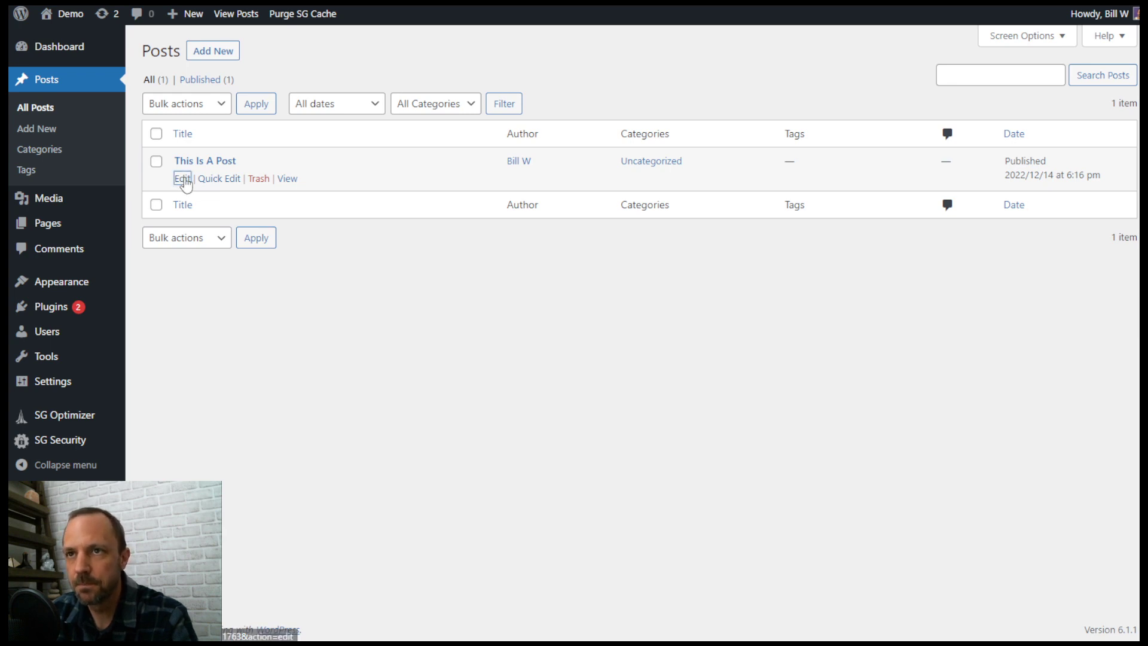
Step: Open the post "This Is A Post" for editing and go to the end of its content
click(184, 179)
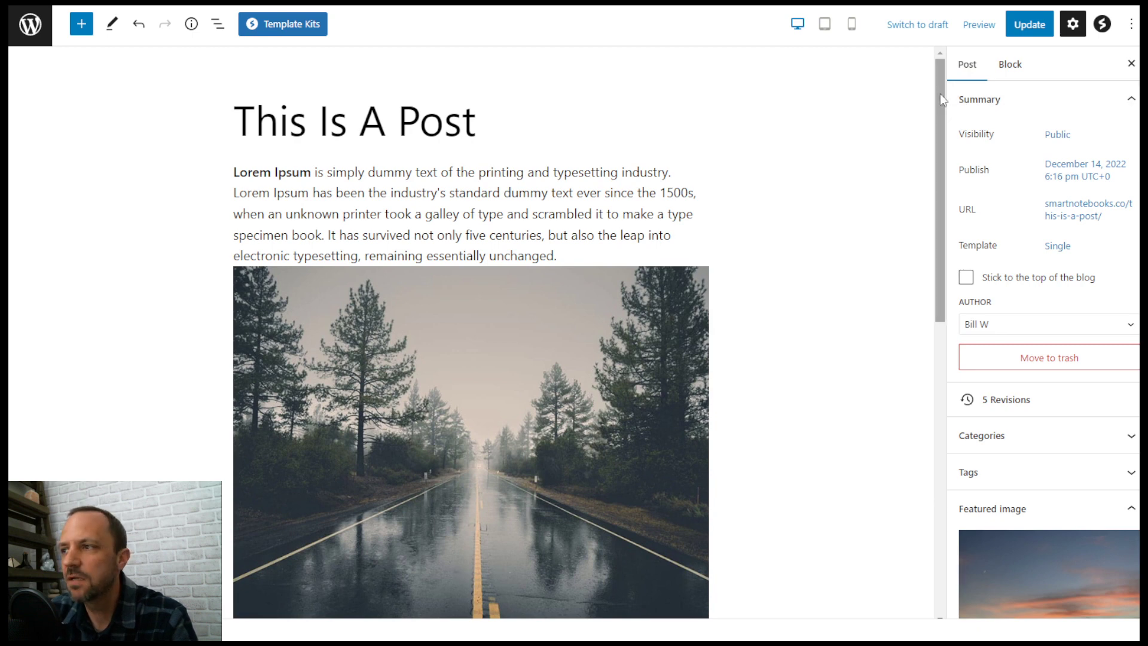
scroll(942, 101, down, 2)
scroll(950, 122, down, 4)
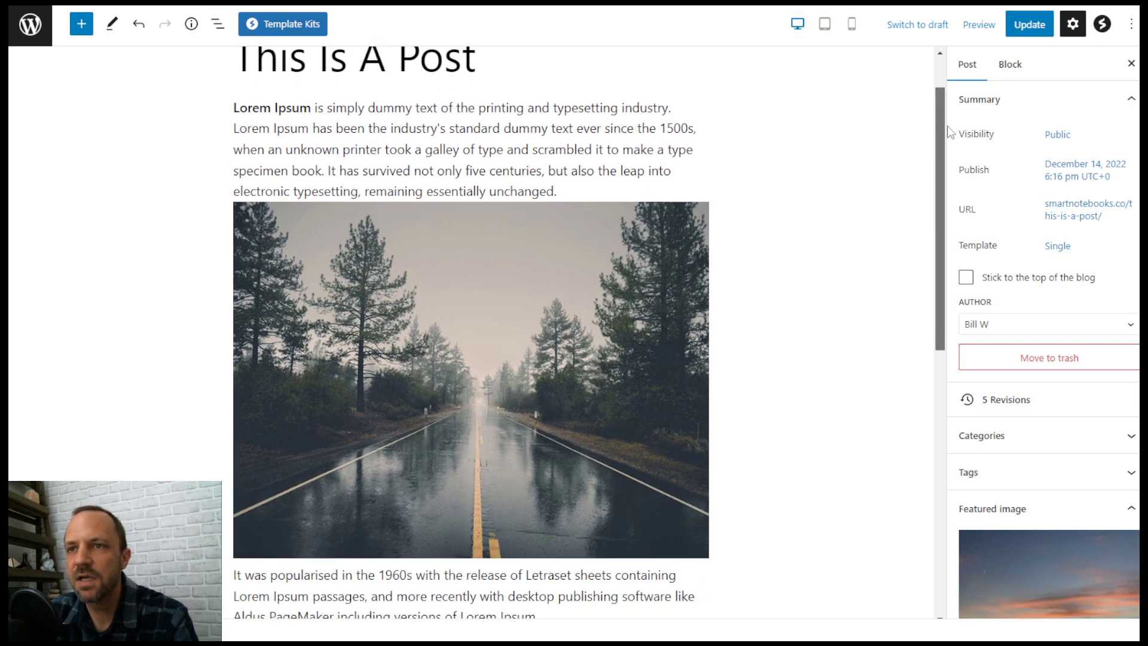
scroll(946, 213, down, 8)
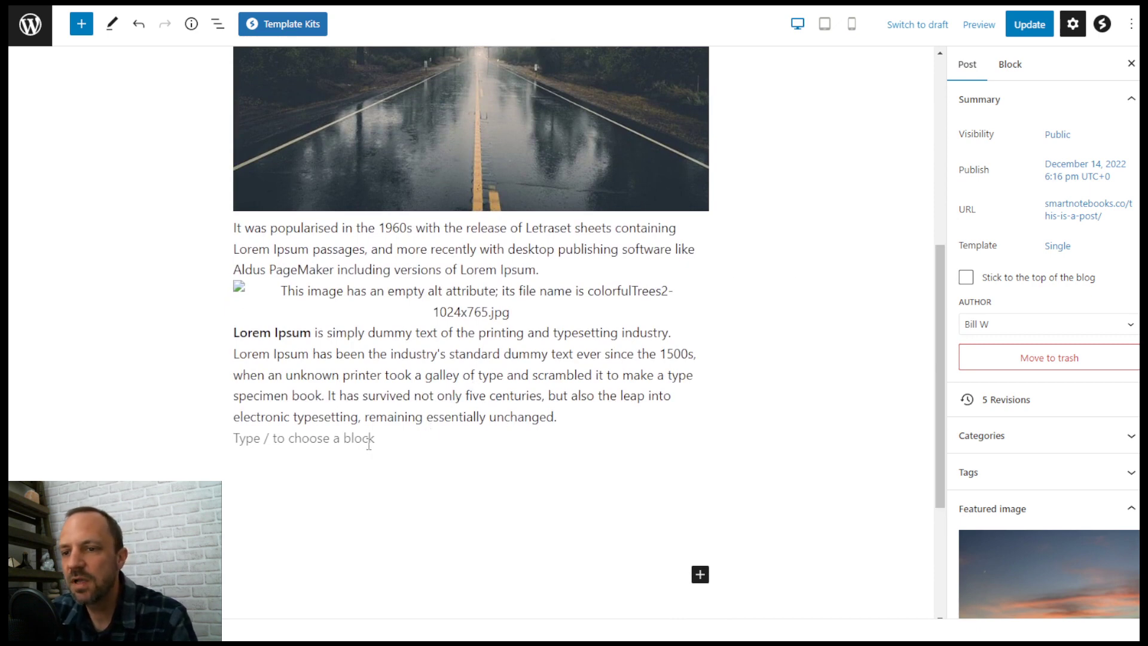
Step: Search the block library for "social" and insert a Social Share block at the empty paragraph ending the post
click(395, 442)
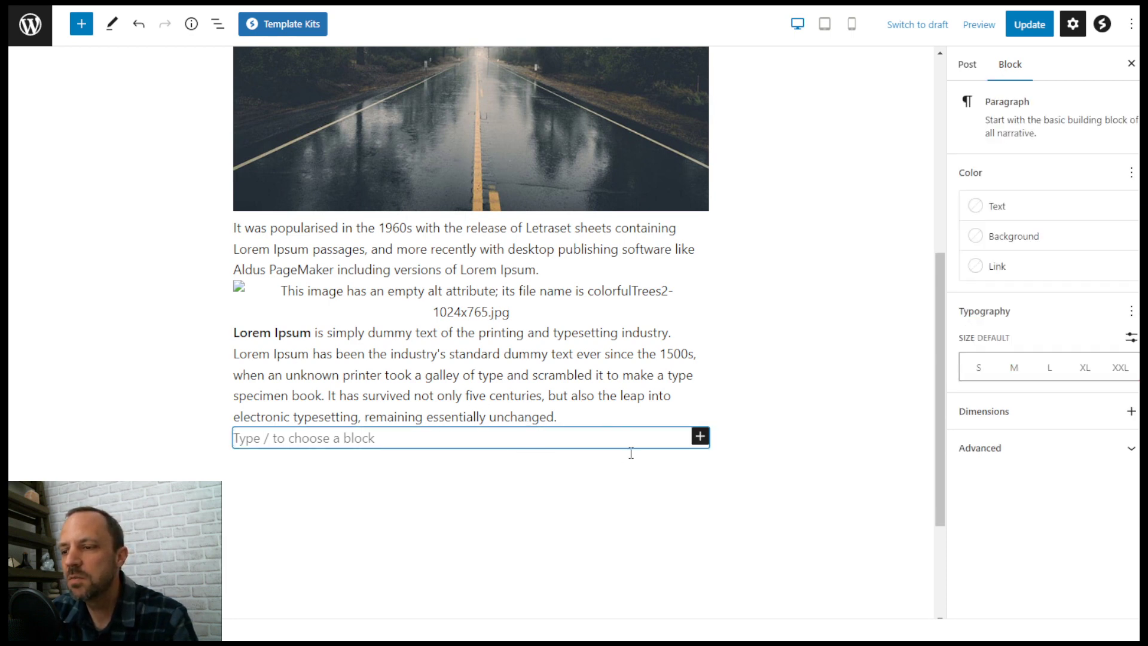
click(701, 436)
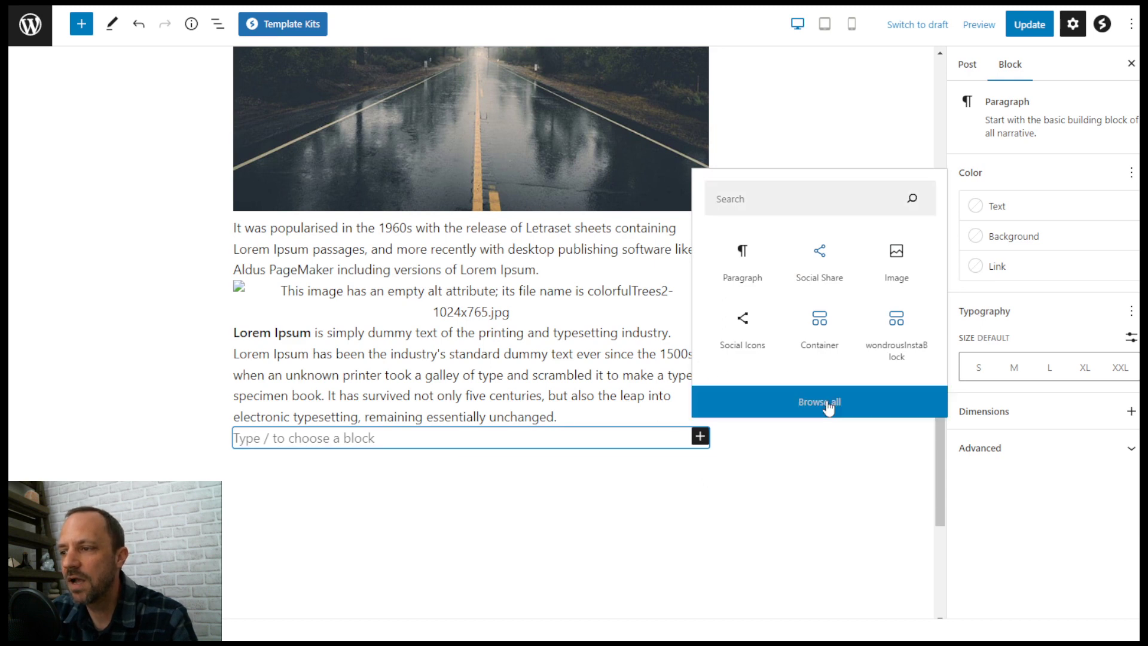
click(821, 401)
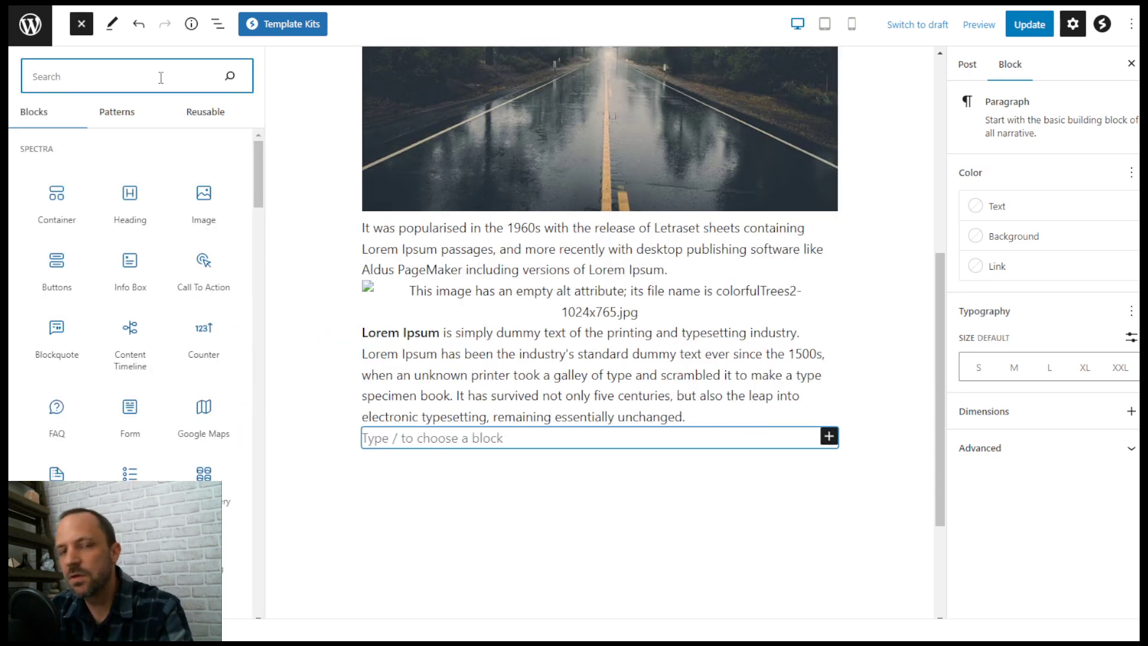
text(social)
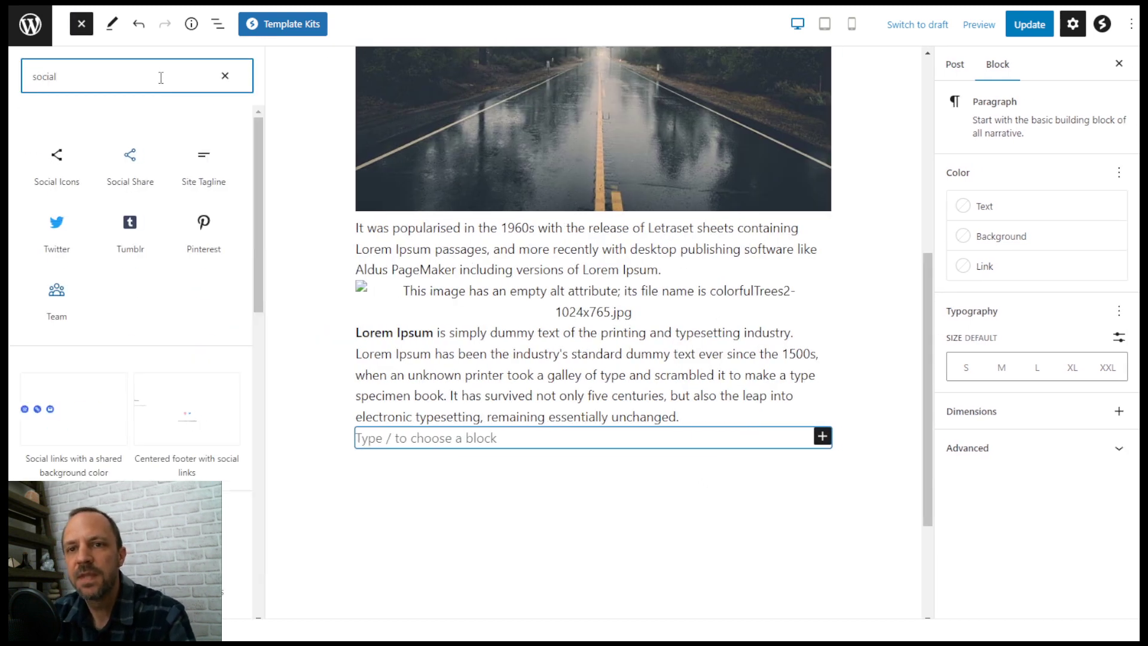
mouse_move(139, 167)
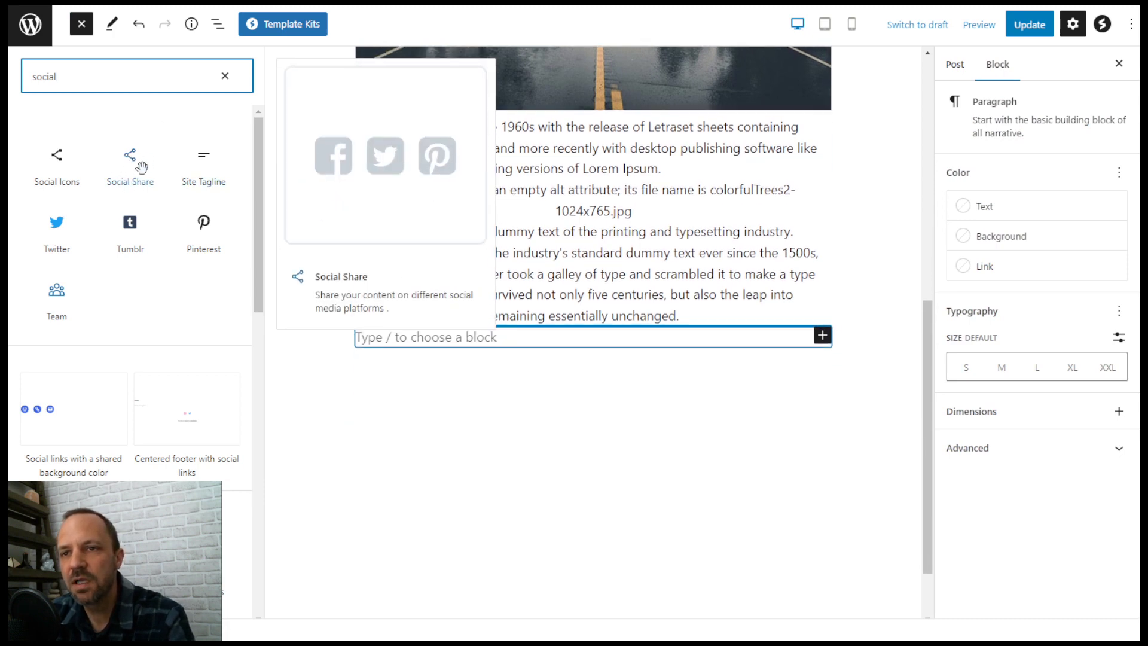
mouse_move(51, 161)
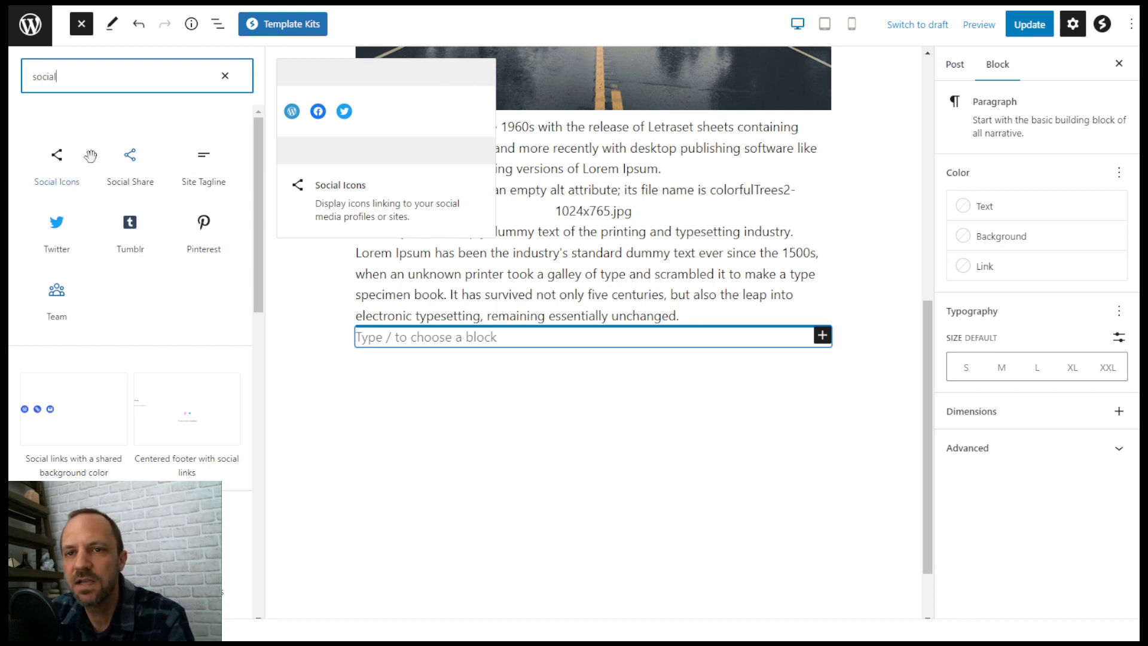
click(133, 159)
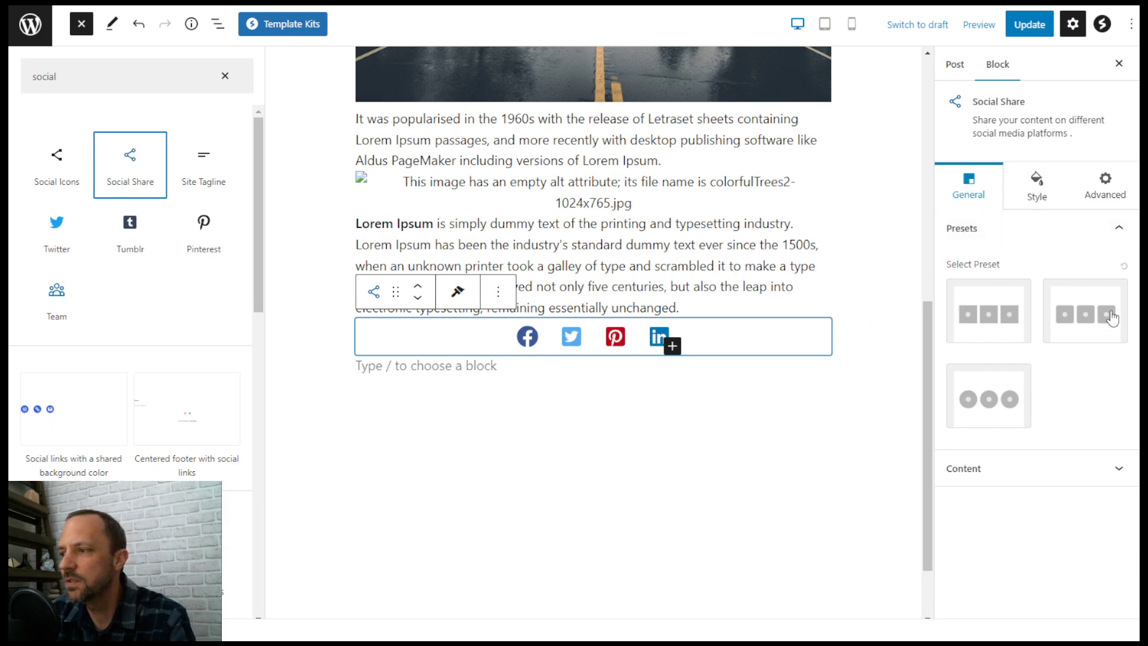
Step: Try left and center alignment for the Social Share block's icons and leave them left-aligned
click(1010, 471)
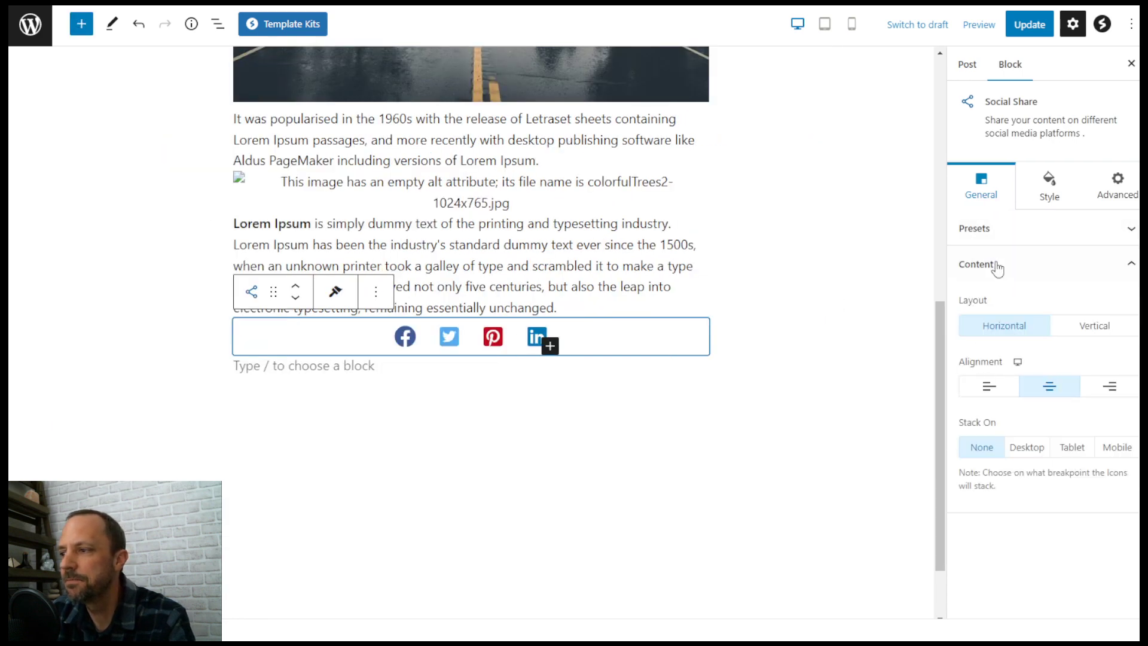
click(990, 390)
click(1051, 389)
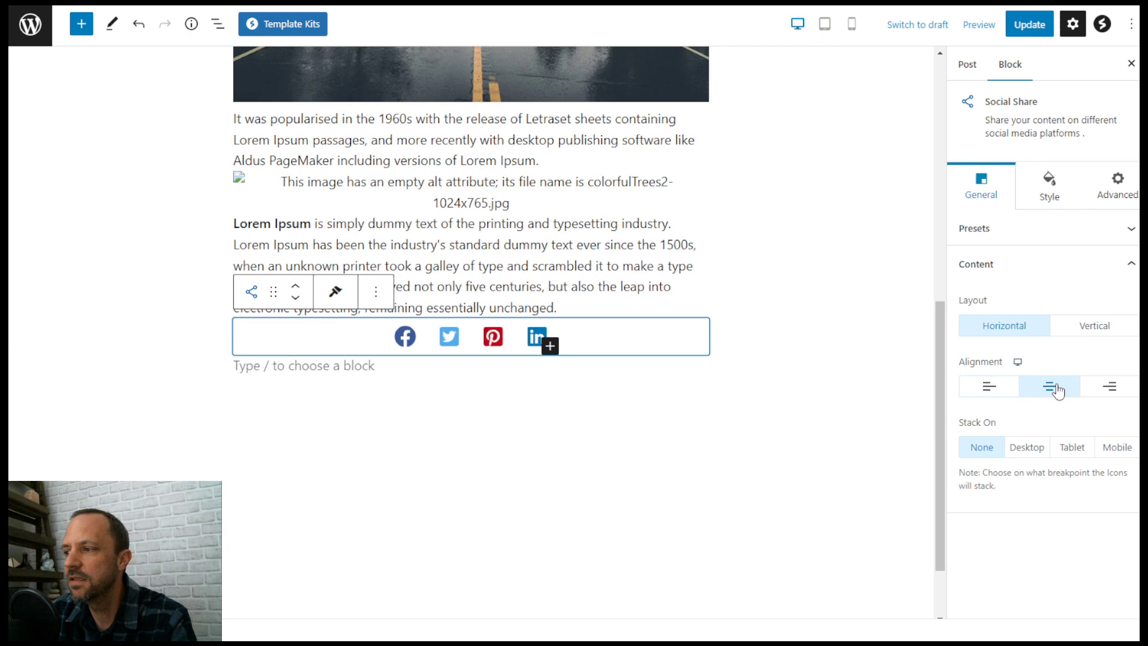
click(990, 389)
click(1051, 390)
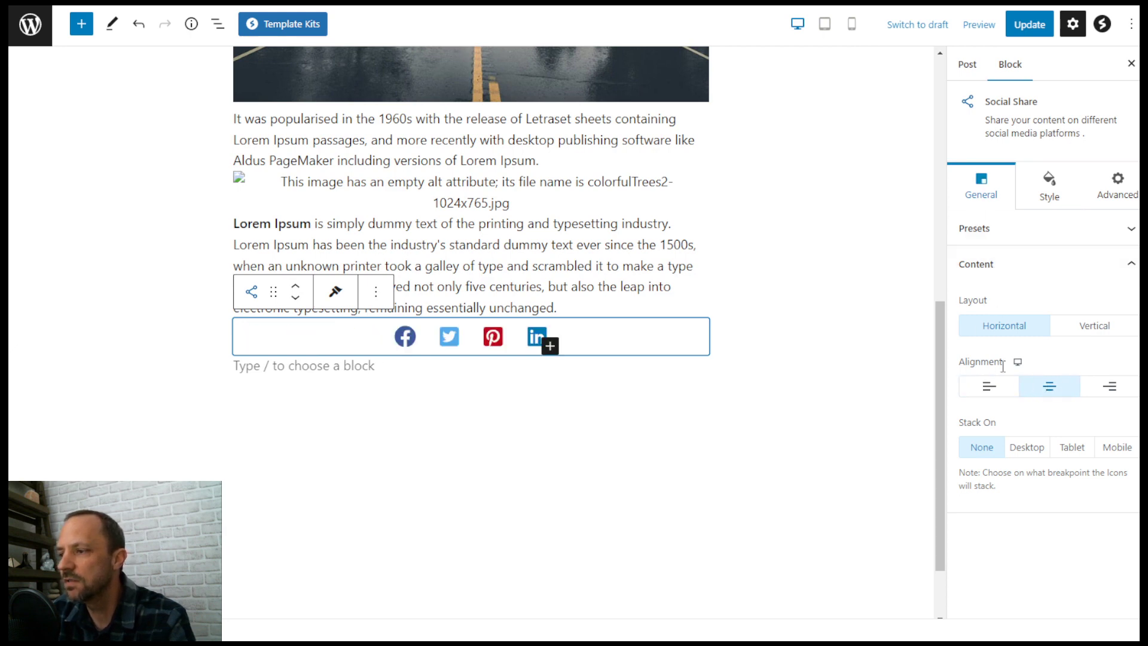
click(988, 389)
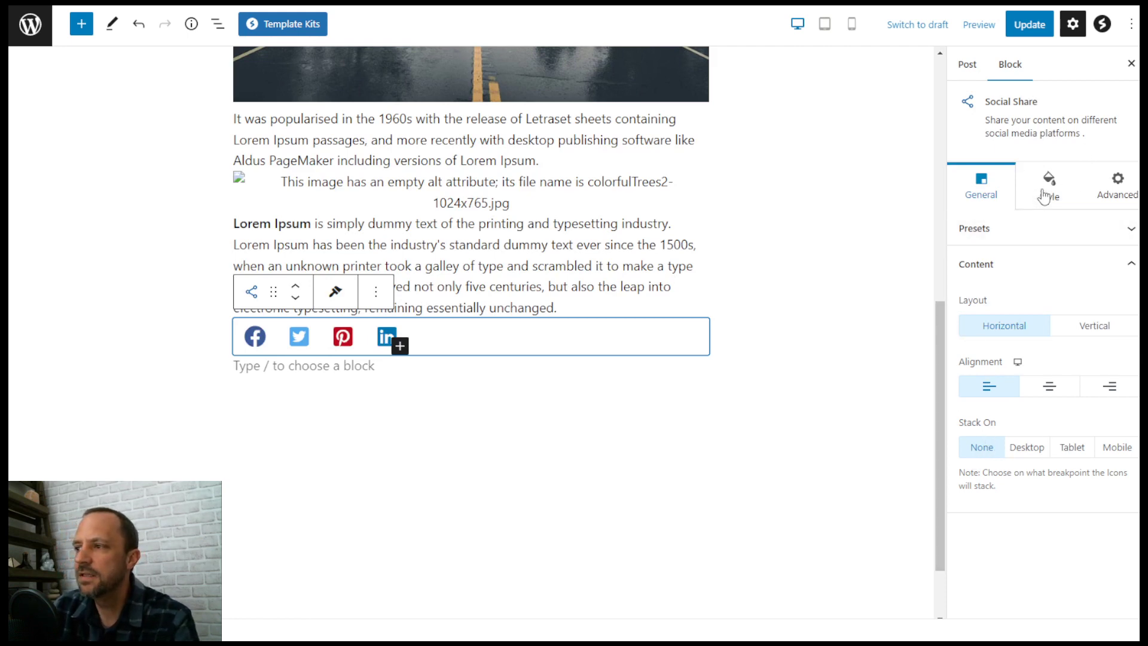
Step: Set the icon size of the Social Share block to 51
click(1049, 189)
drag(999, 293, 1022, 293)
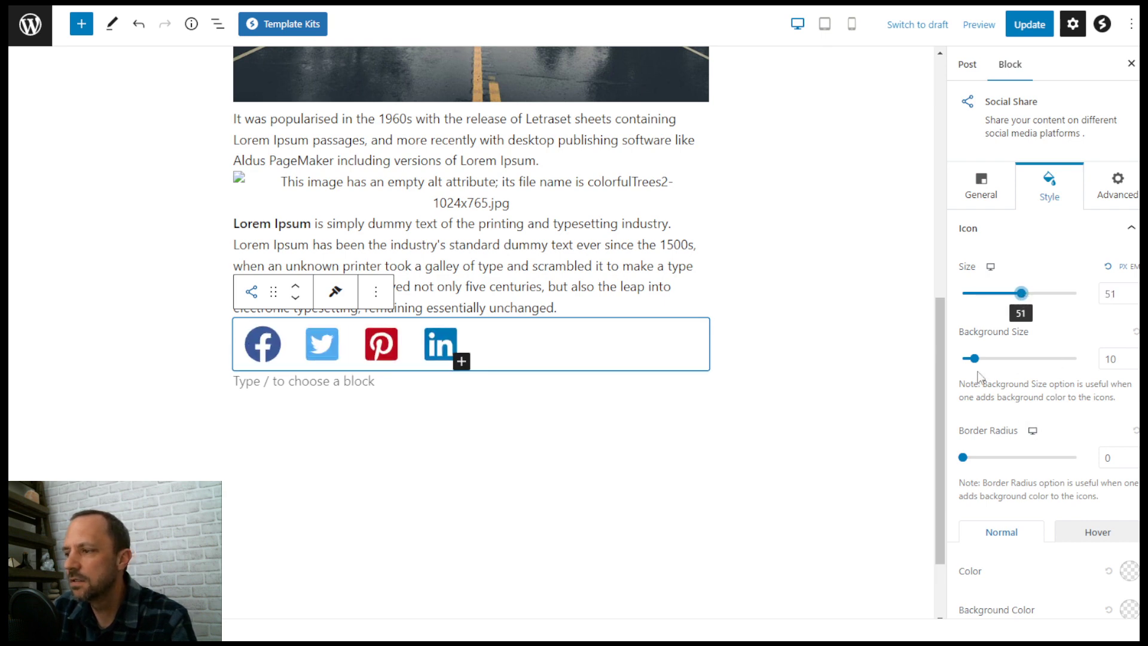
scroll(1011, 550, down, 1)
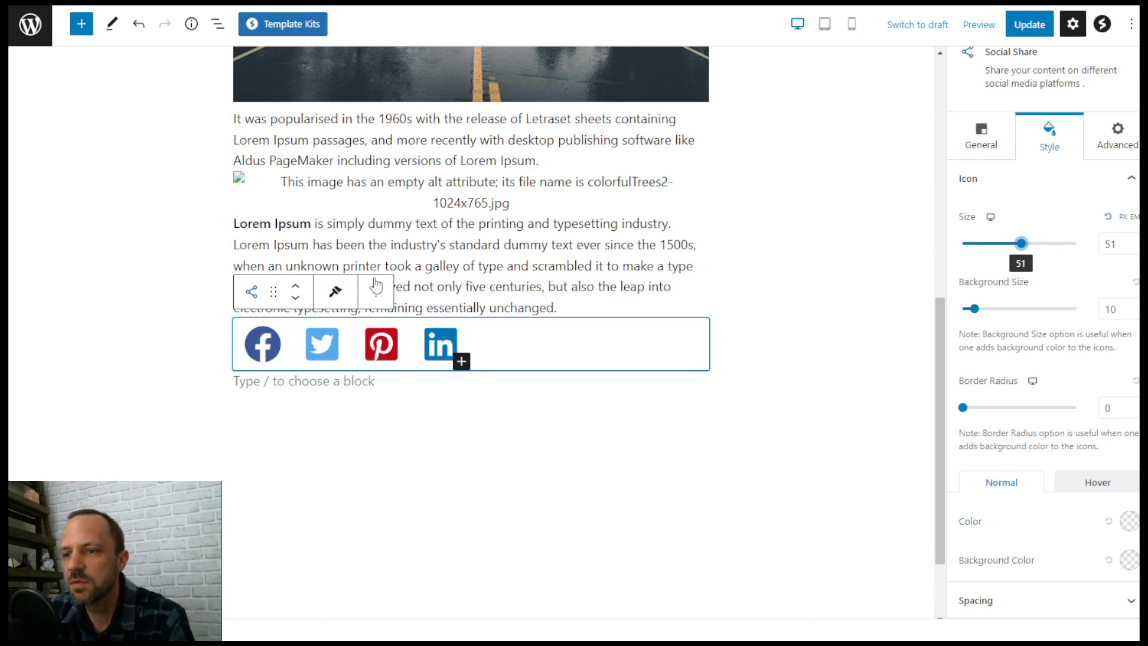
Step: Add another Facebook icon after the LinkedIn icon in the Social Share block and reselect the whole block
click(462, 361)
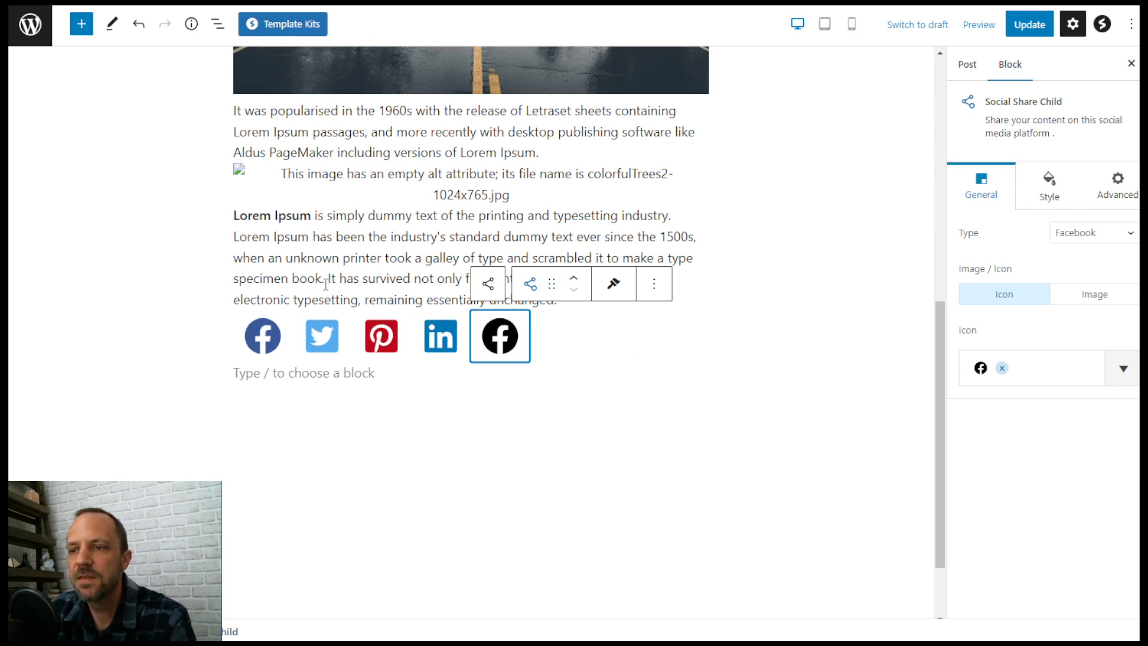
click(488, 283)
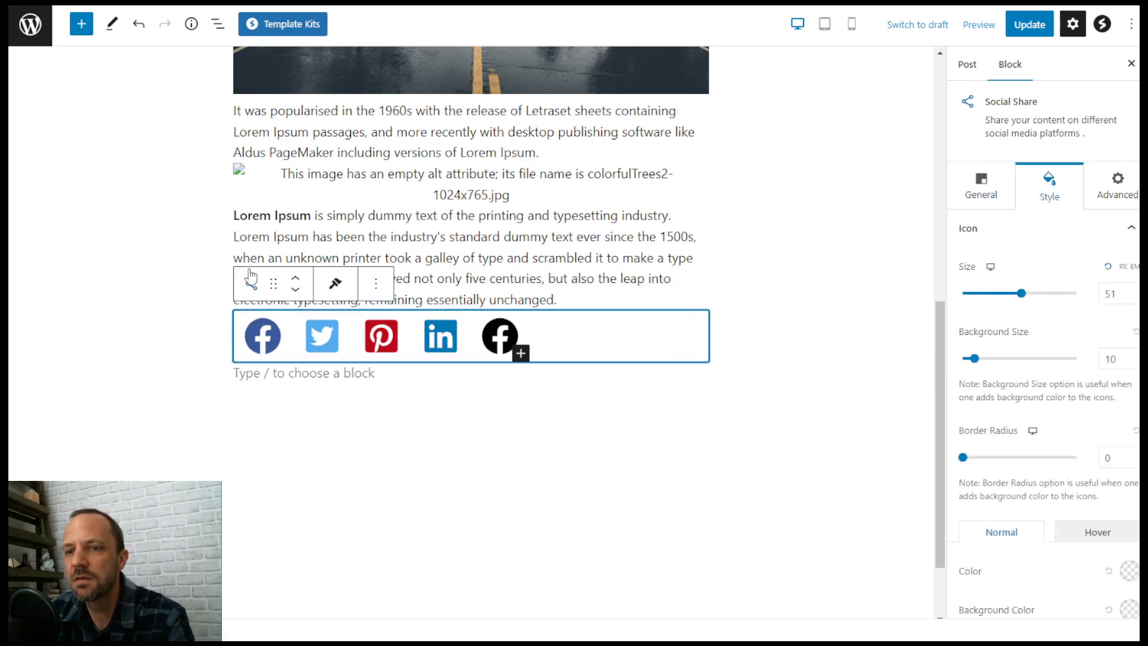
click(439, 346)
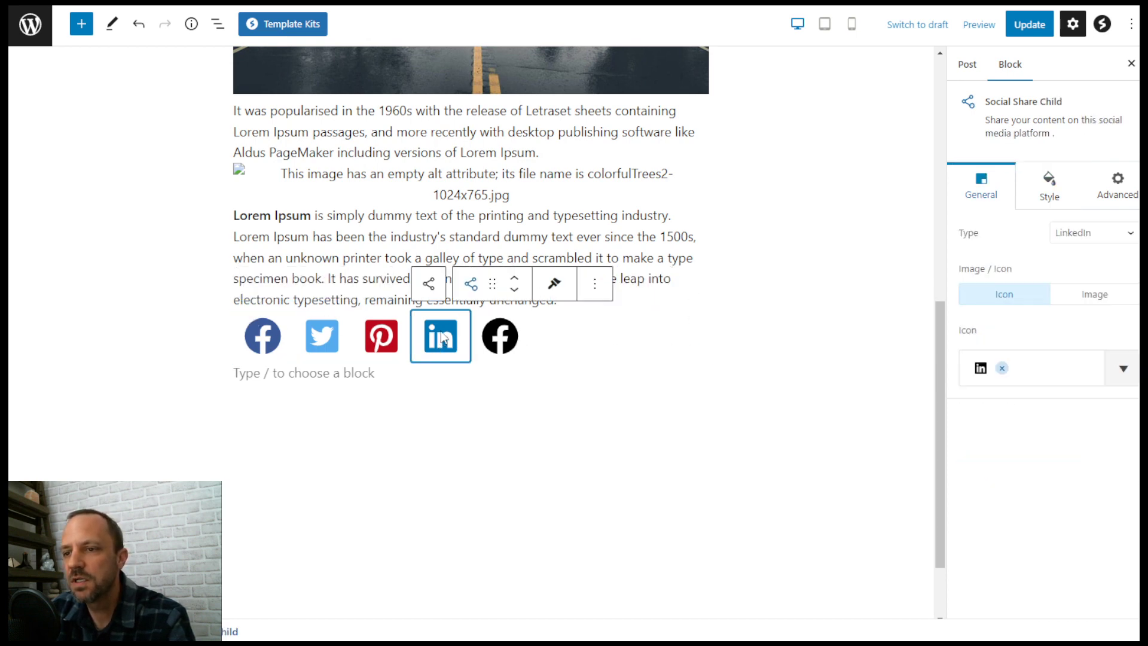
click(429, 285)
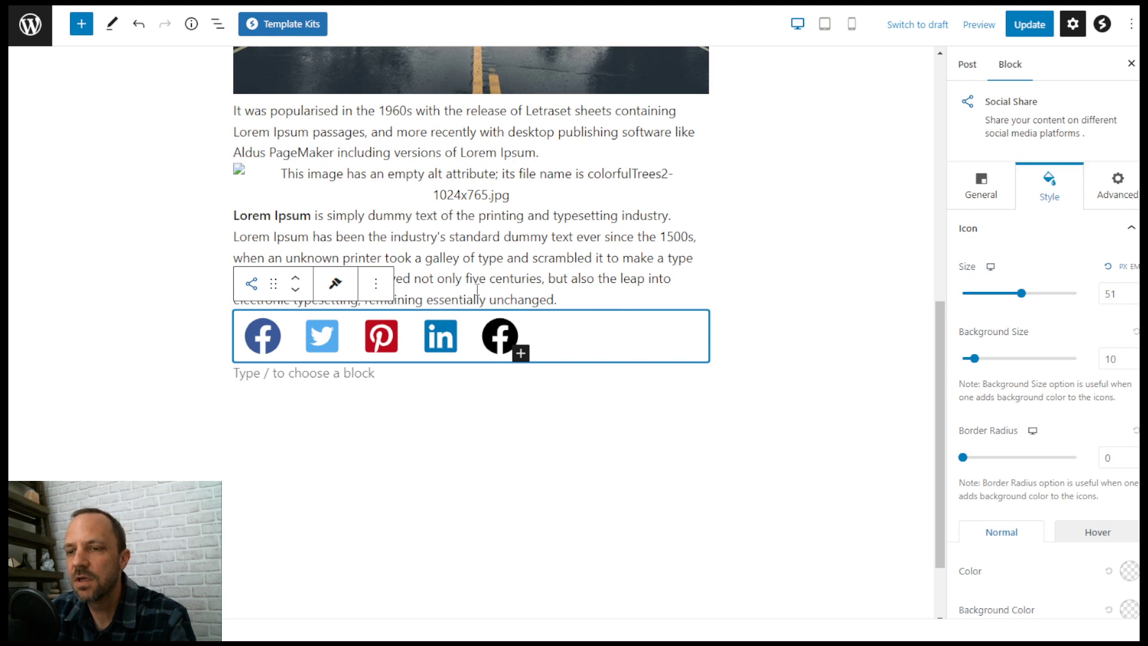
Step: Save the Social Share block as a reusable block named "mySocial"
click(373, 287)
right_click(373, 287)
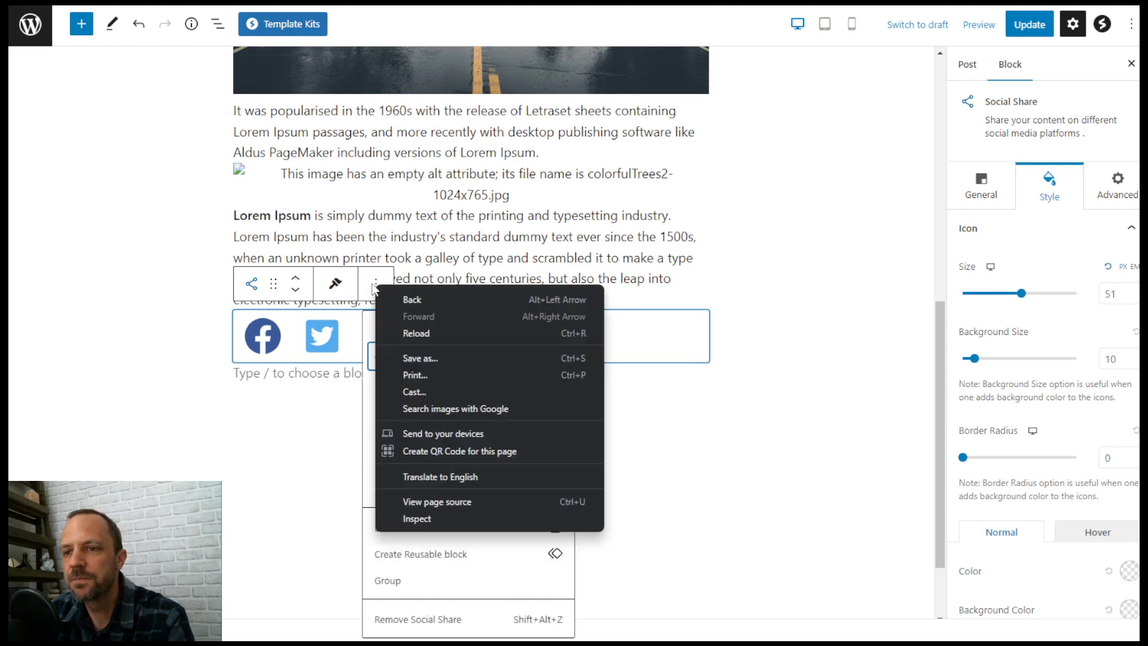
key(Escape)
key(Escape)
click(374, 287)
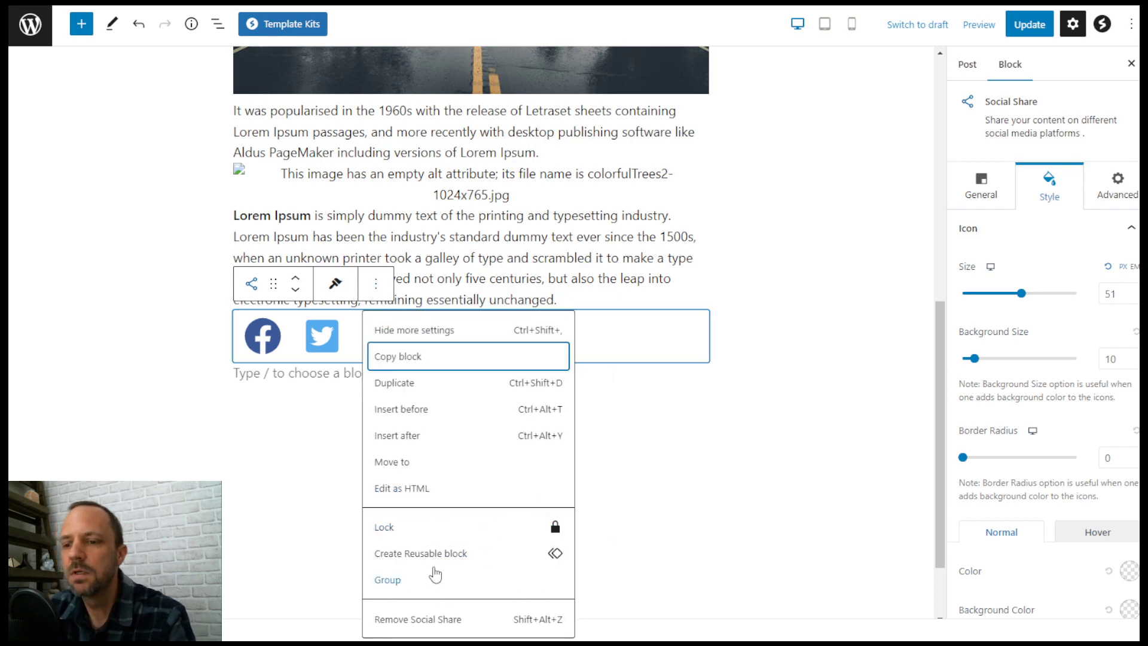
click(454, 555)
click(560, 328)
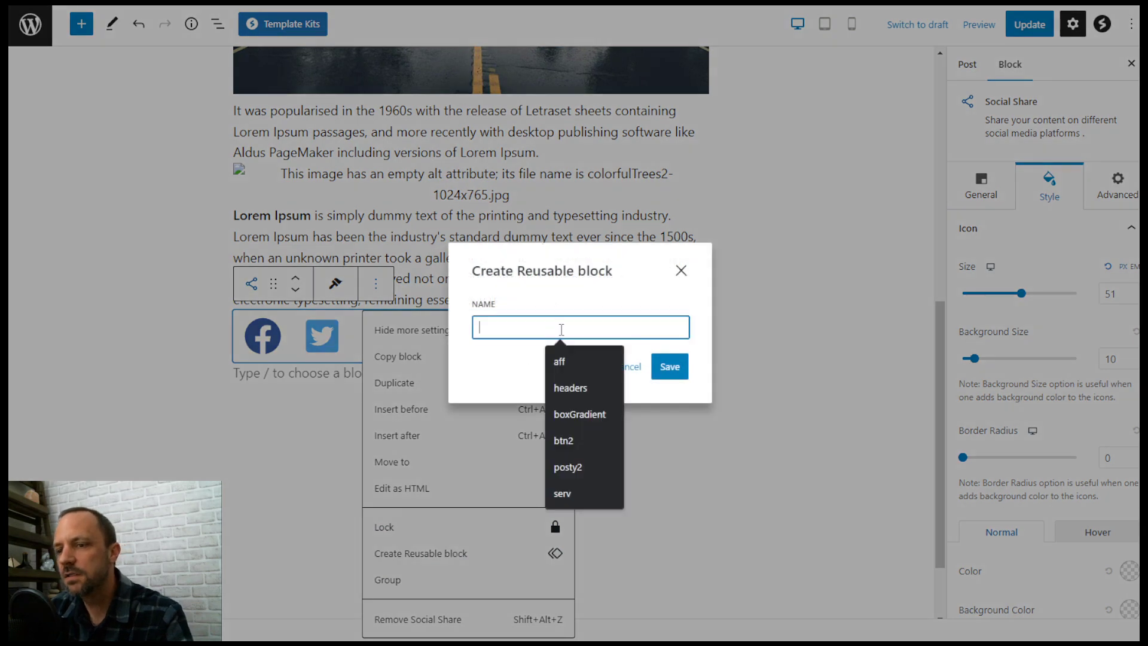
text(mySocial)
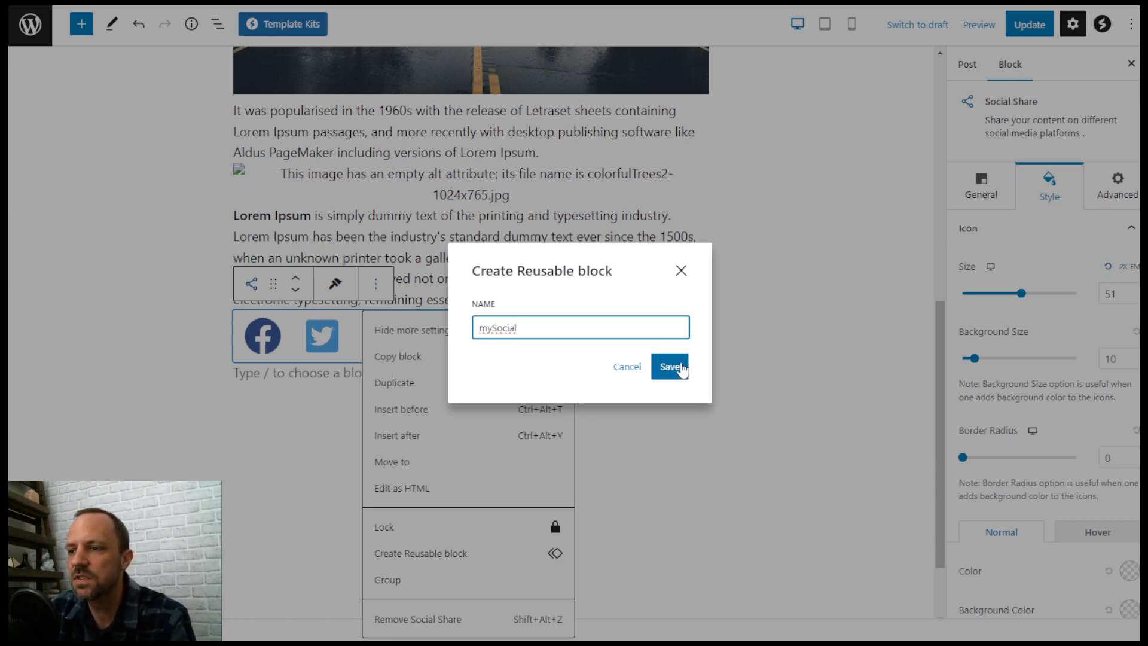
click(658, 367)
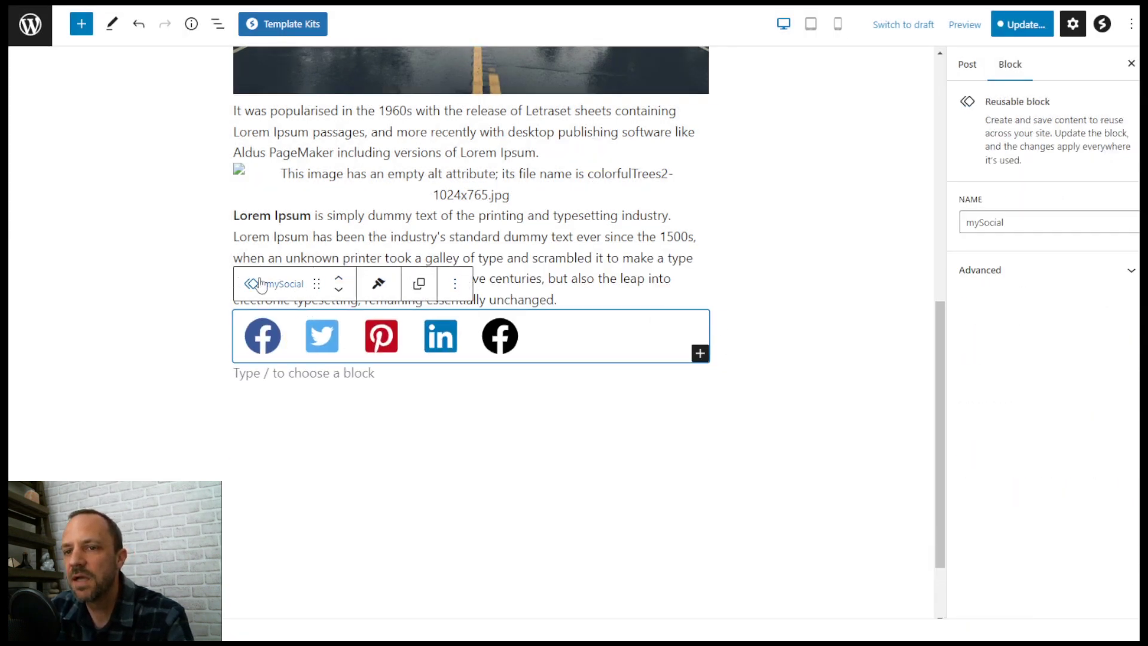
Step: Convert this instance of the mySocial reusable block to regular blocks
click(455, 284)
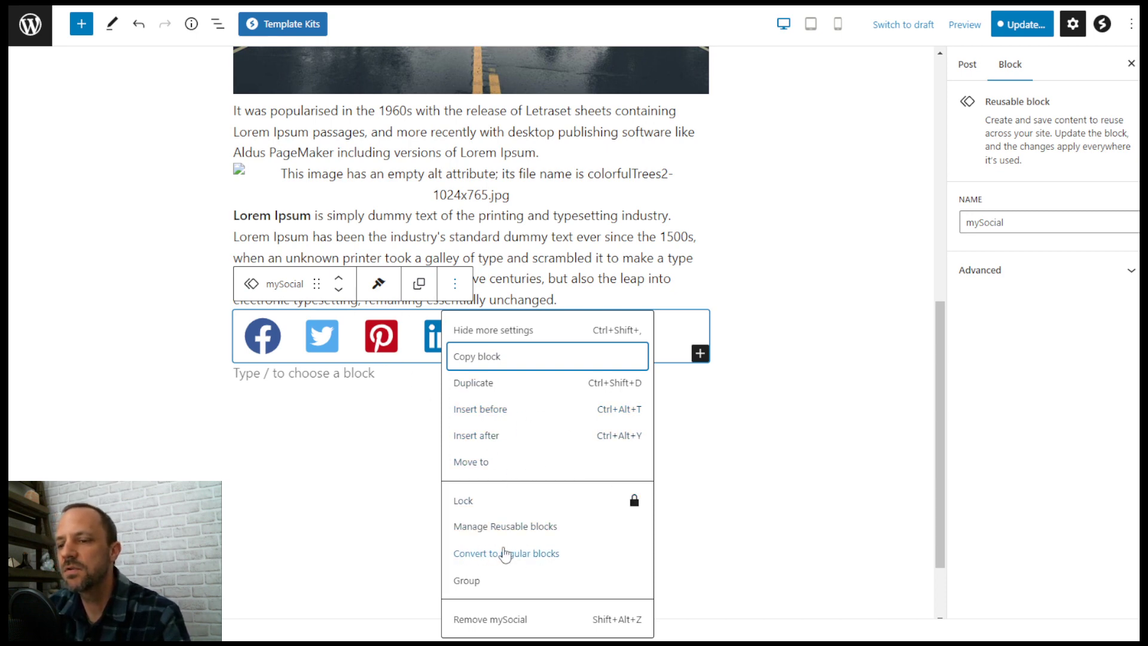
click(506, 553)
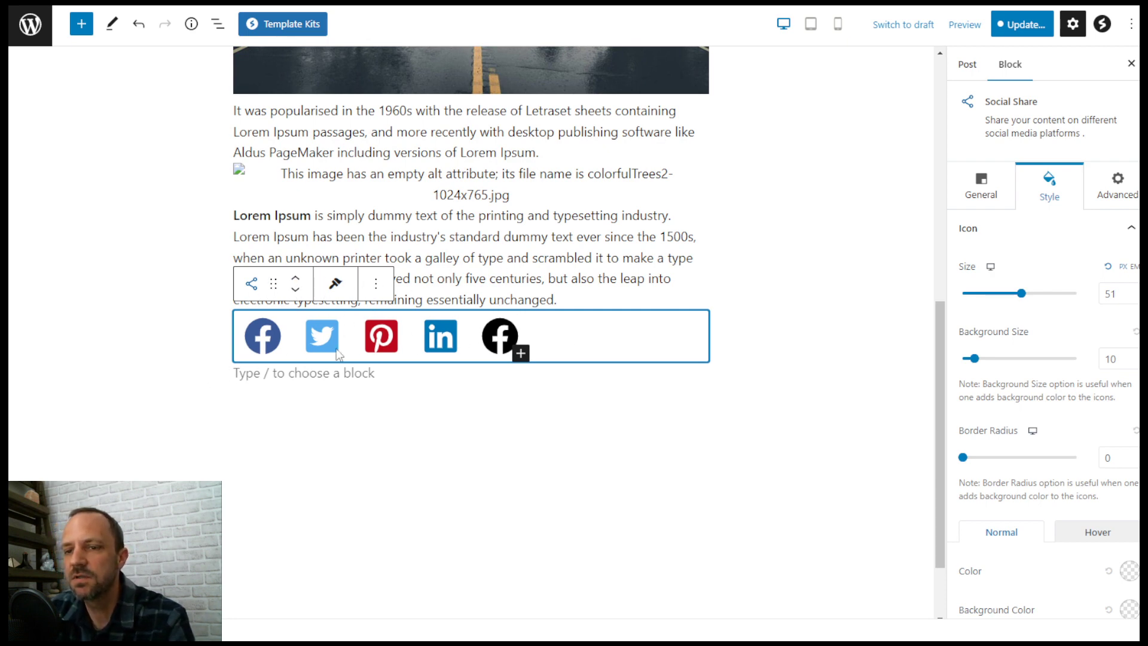
Step: Search for "social" and insert a Social Icons block in the empty paragraph below the share icons
click(328, 374)
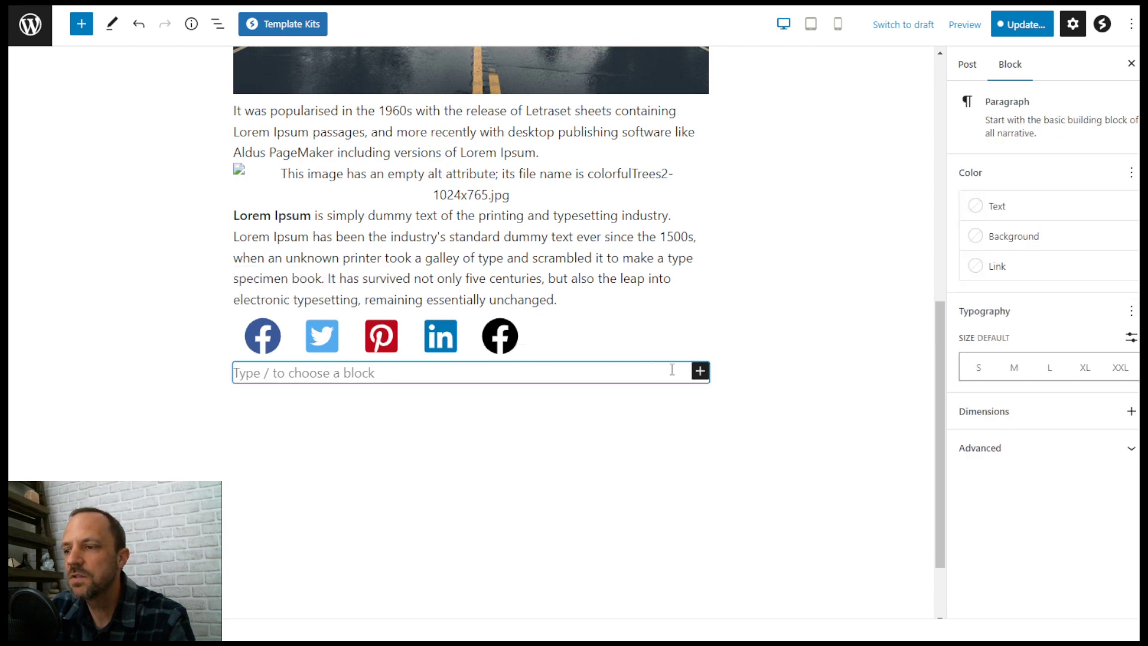
click(700, 371)
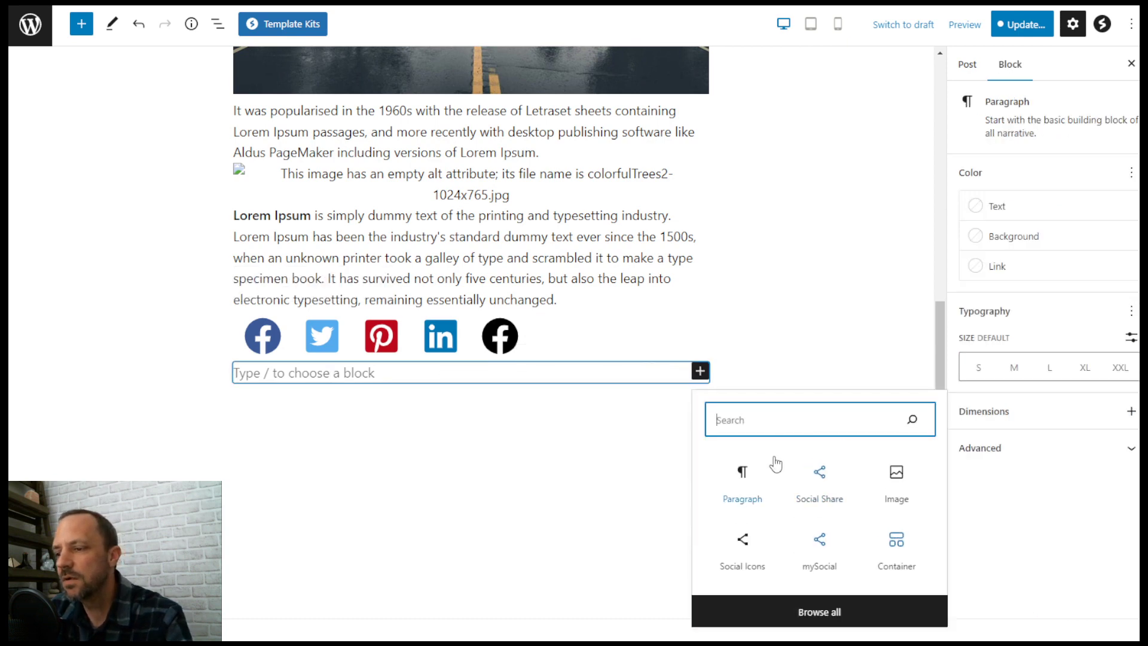
text(social)
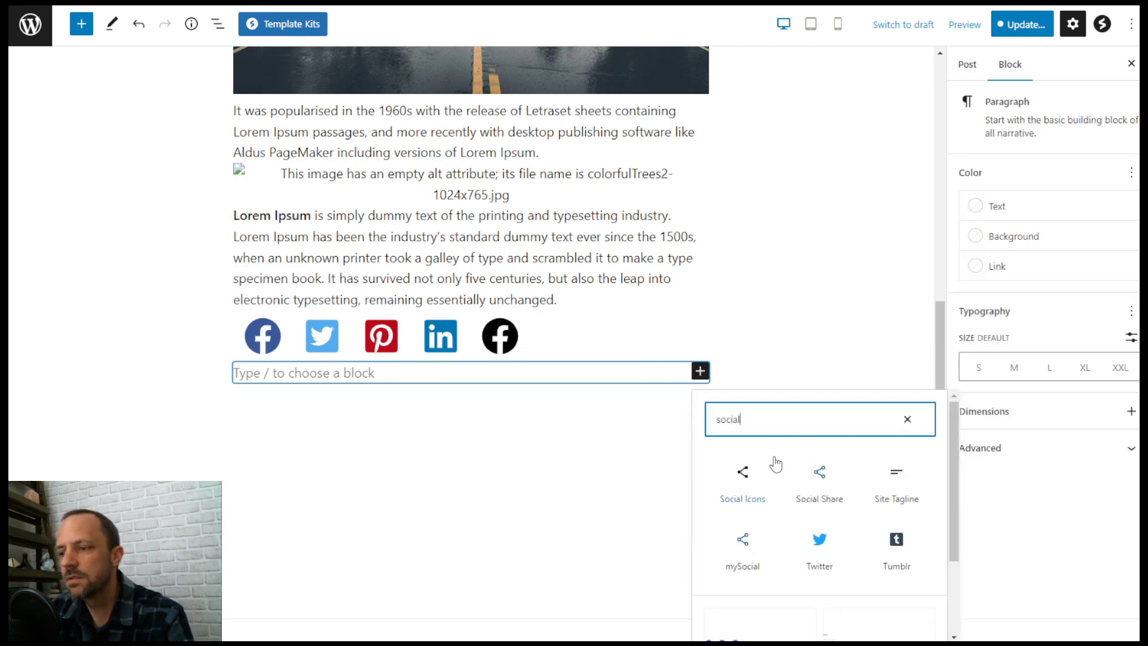
click(744, 479)
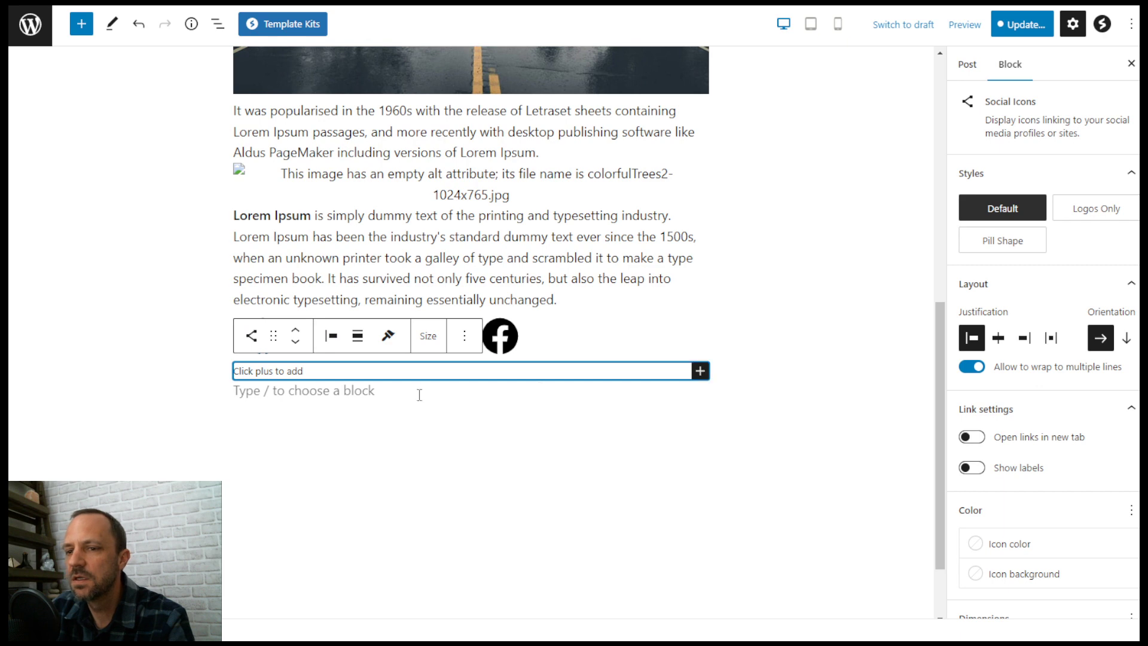
Step: Add an Amazon icon to the Social Icons block, leaving its link address empty, and reselect the Social Icons block
click(701, 371)
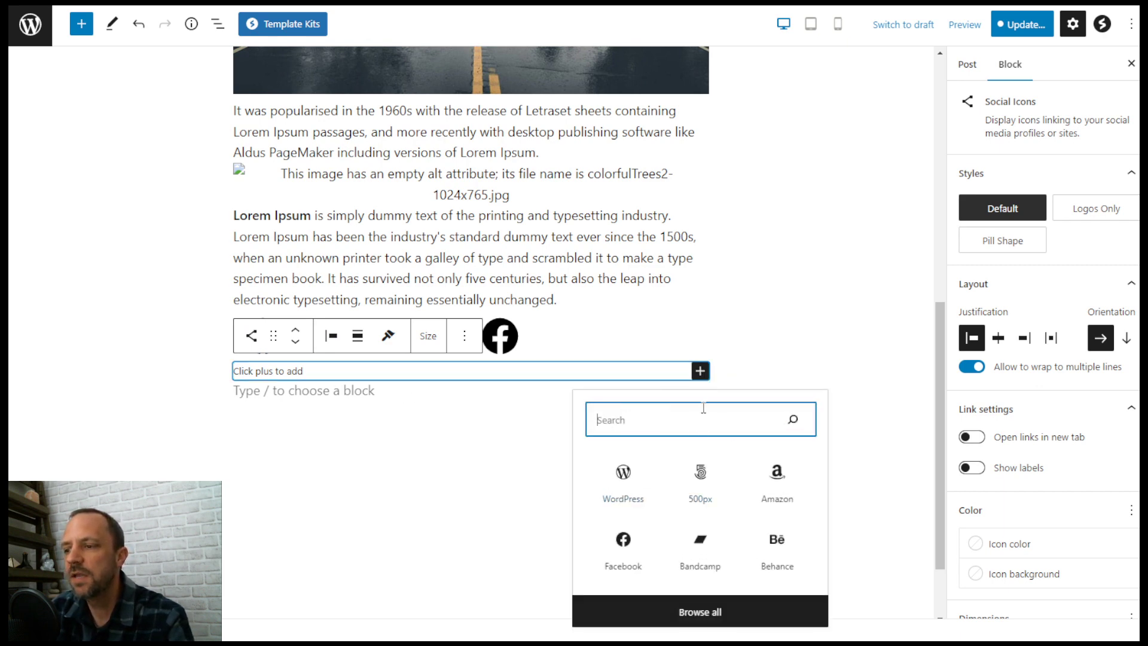
click(777, 479)
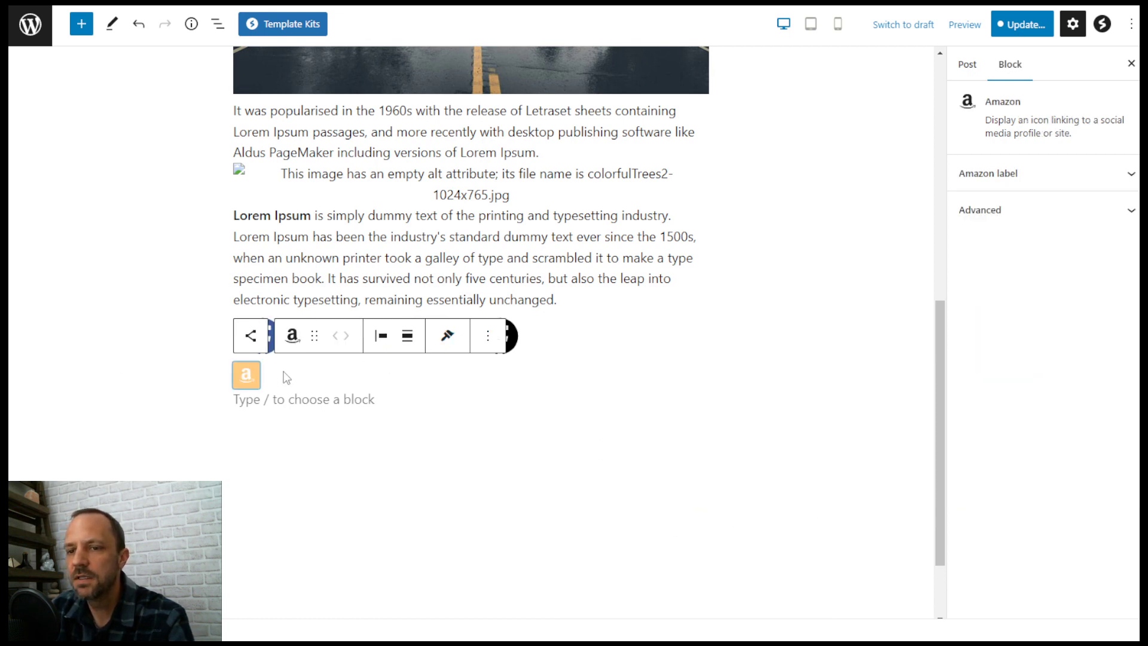
click(254, 378)
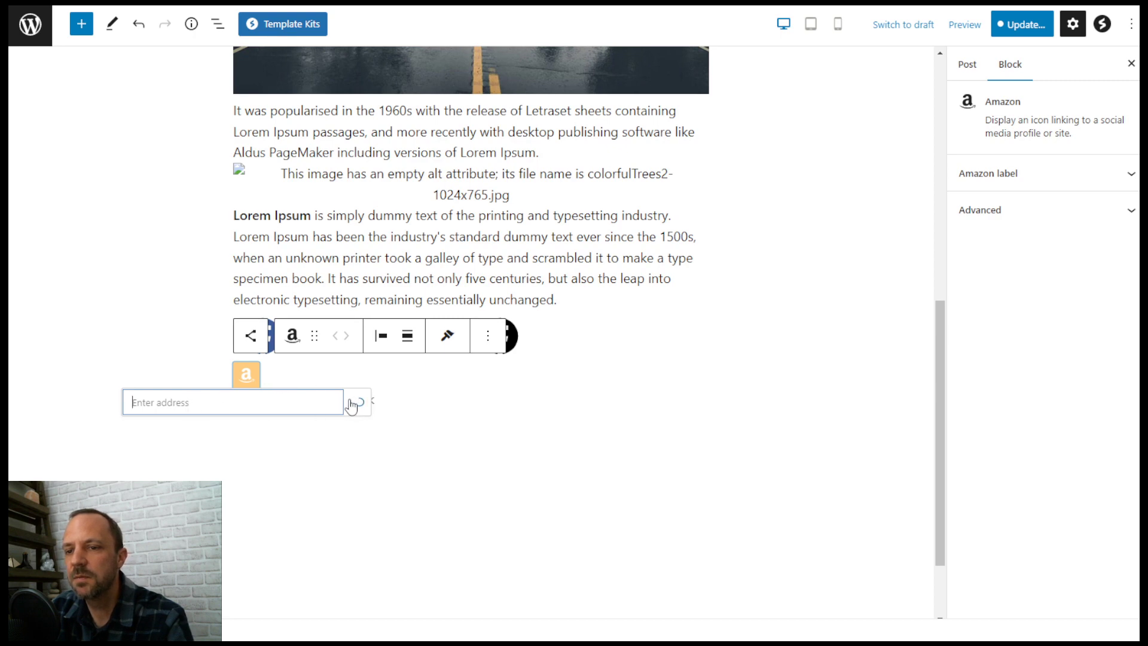
click(302, 383)
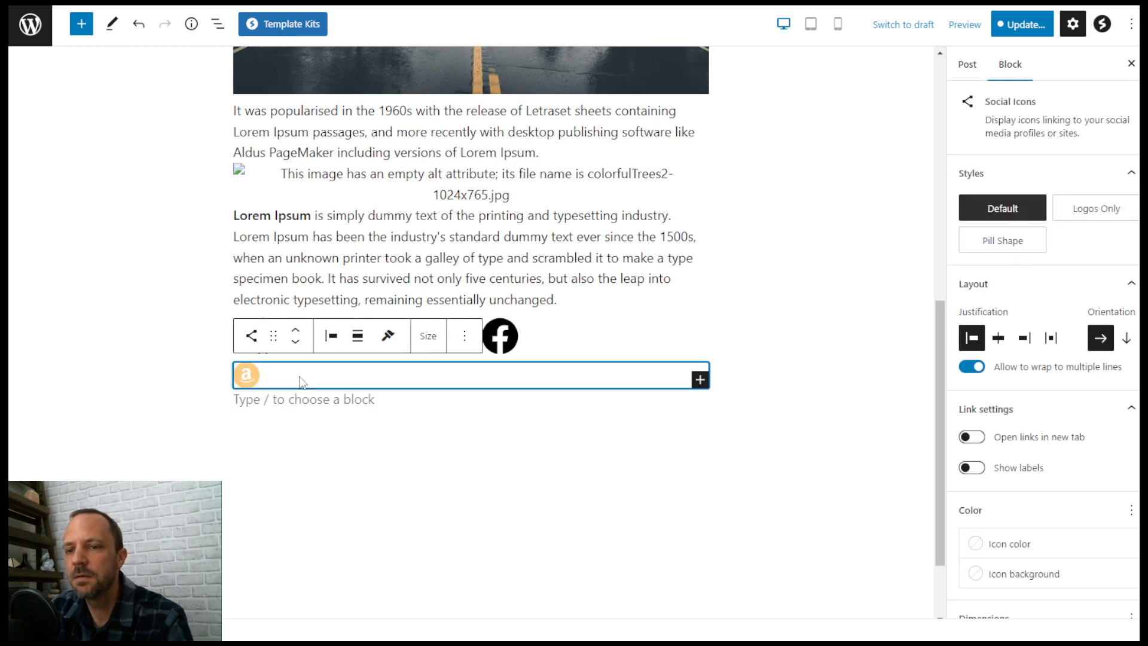
Step: Add a WordPress icon after the Amazon one, open its link address and leave it empty, and reselect the Social Icons block
click(701, 382)
click(686, 500)
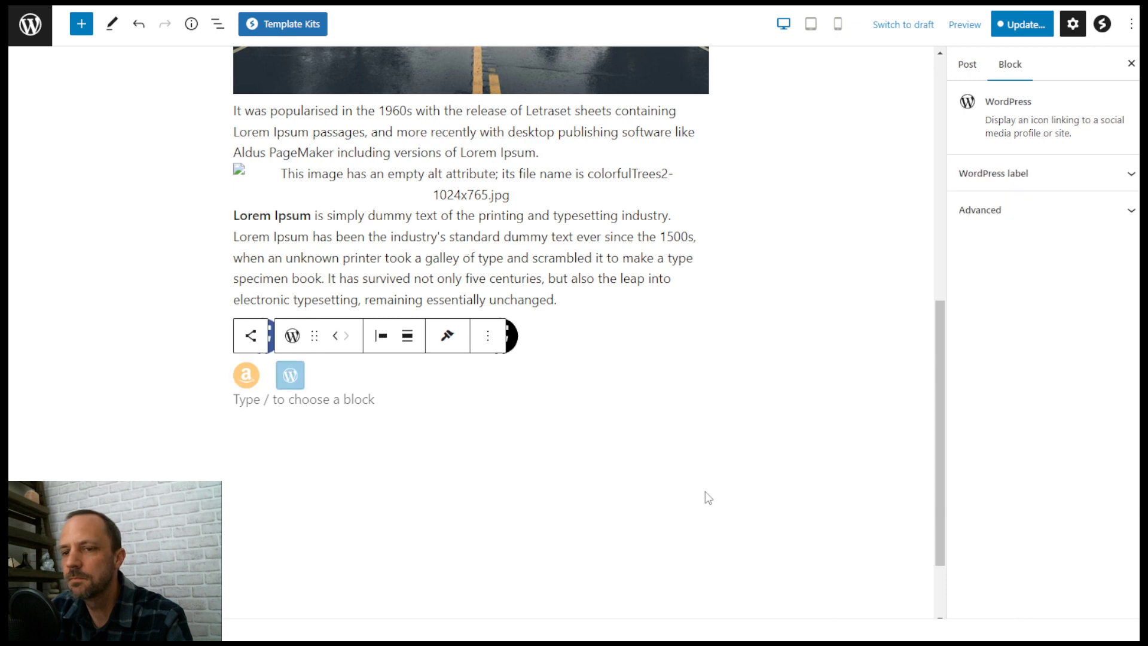
click(292, 376)
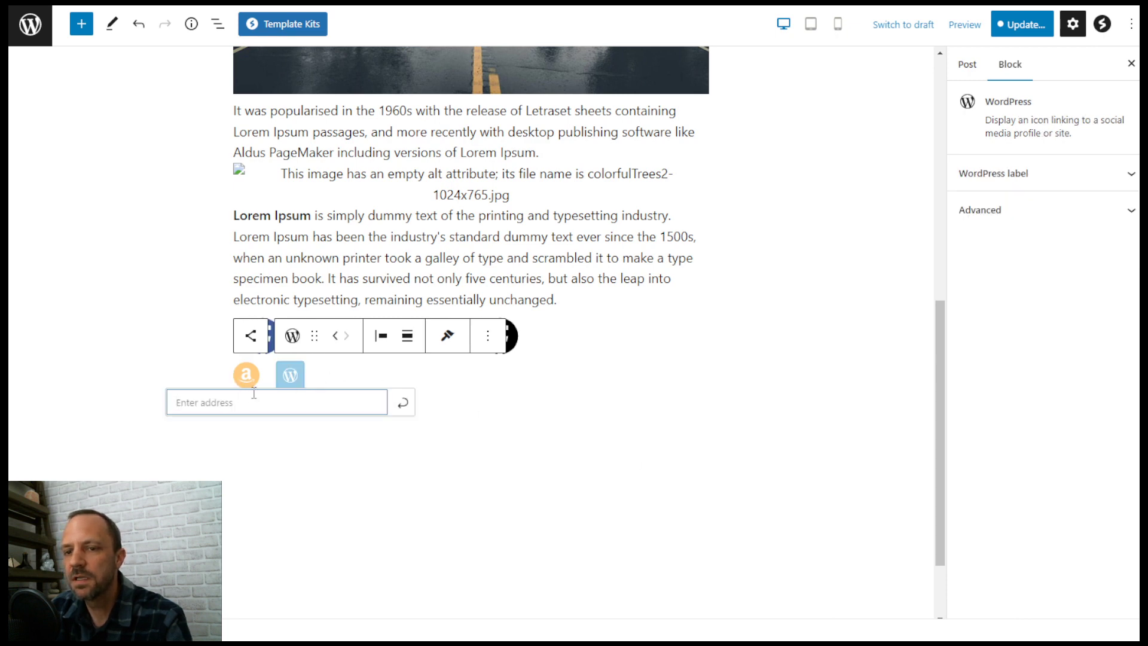
click(319, 381)
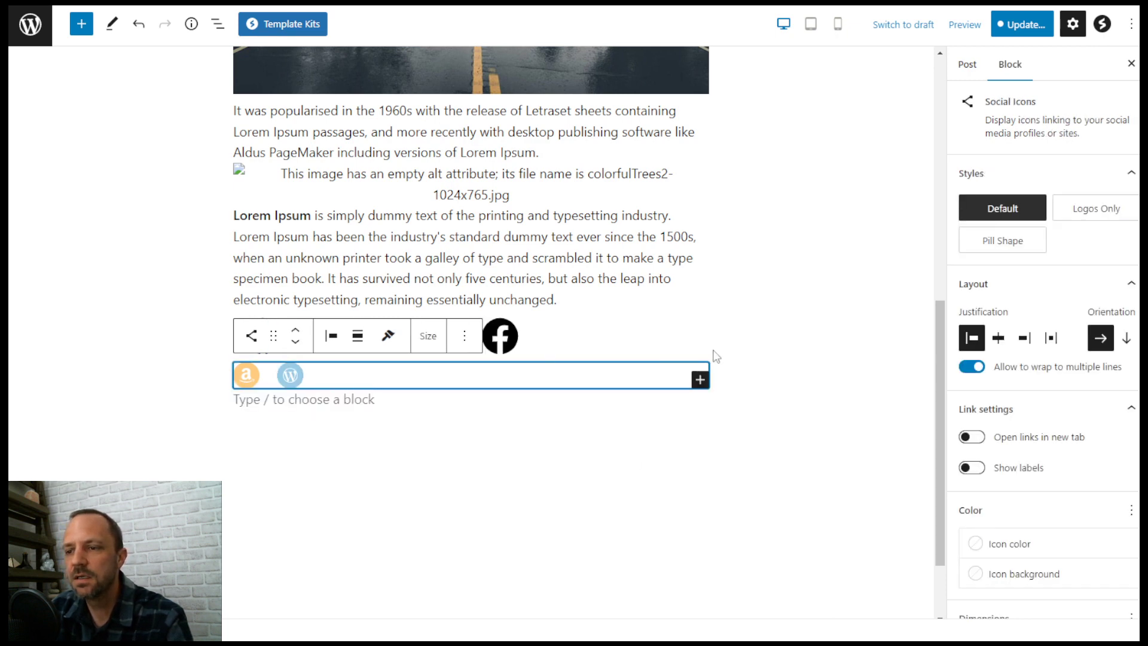
Step: Search for "fac", add a Facebook icon to the Social Icons block, and move the selection to the "Lorem Ipsum" paragraph above the share icons
click(698, 381)
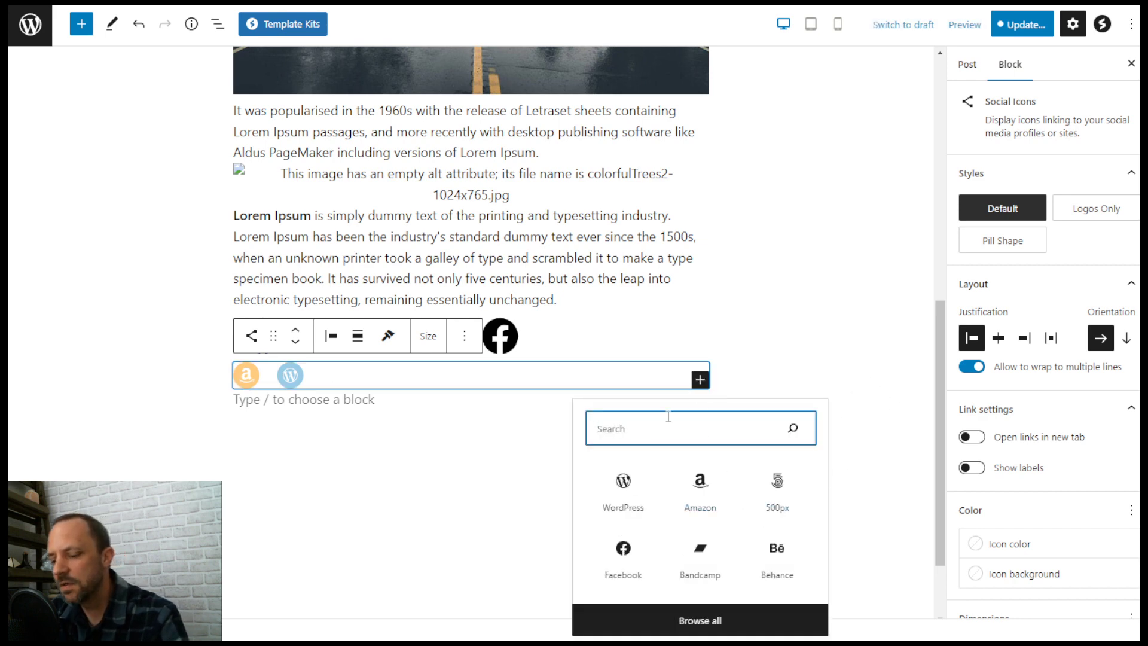
text(fac)
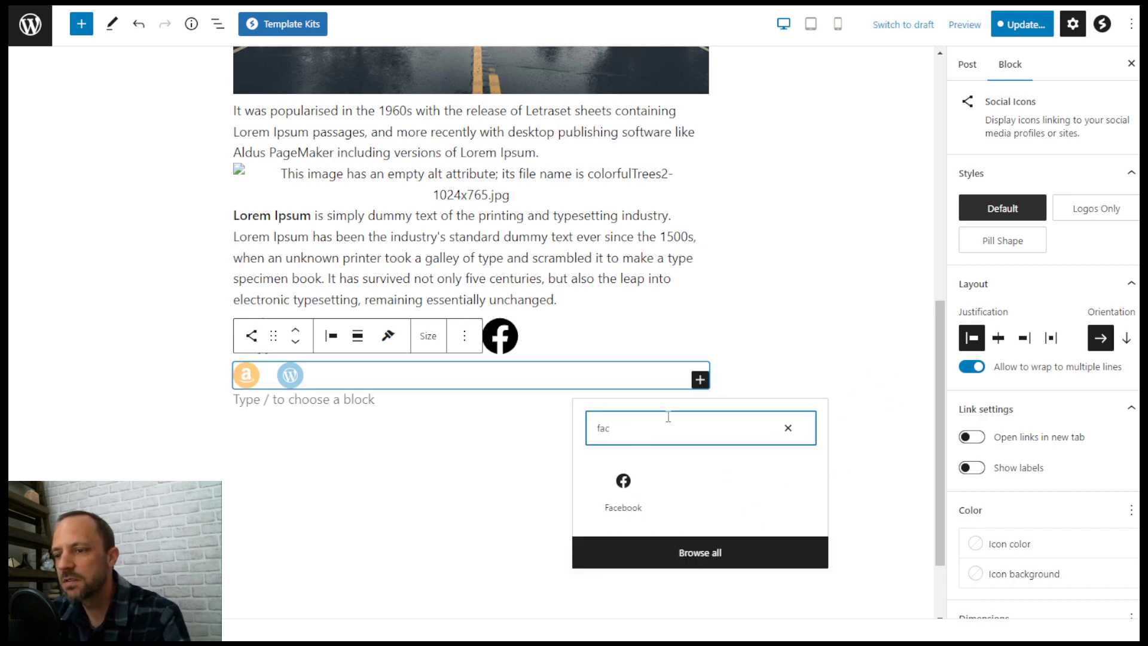
click(635, 500)
click(390, 386)
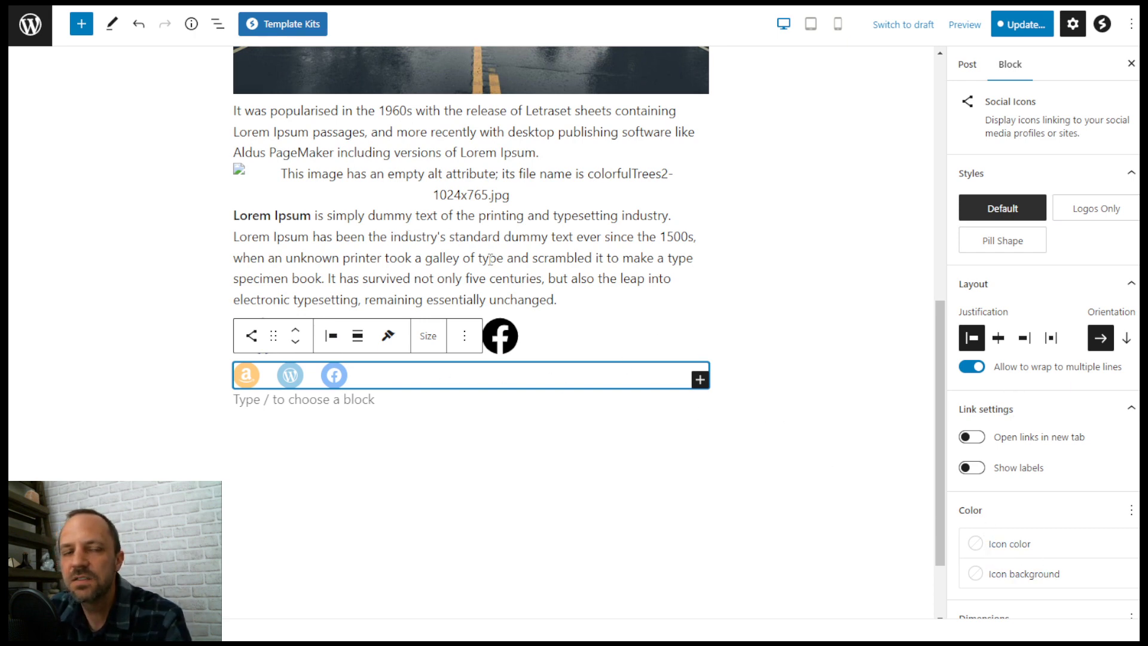
drag(490, 256, 499, 256)
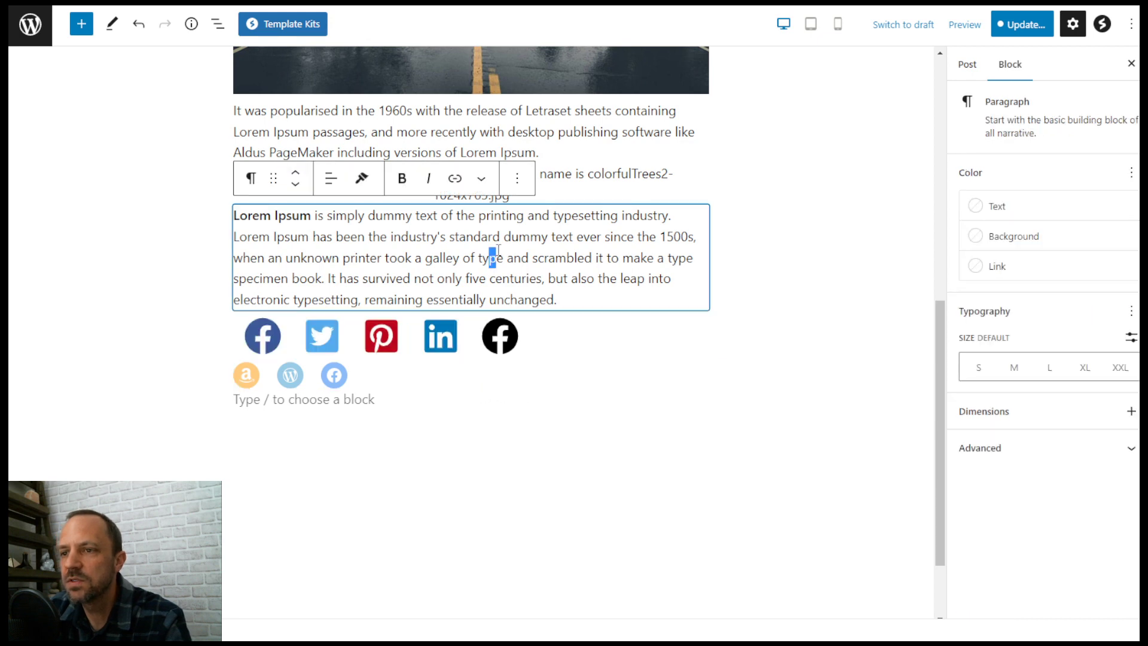